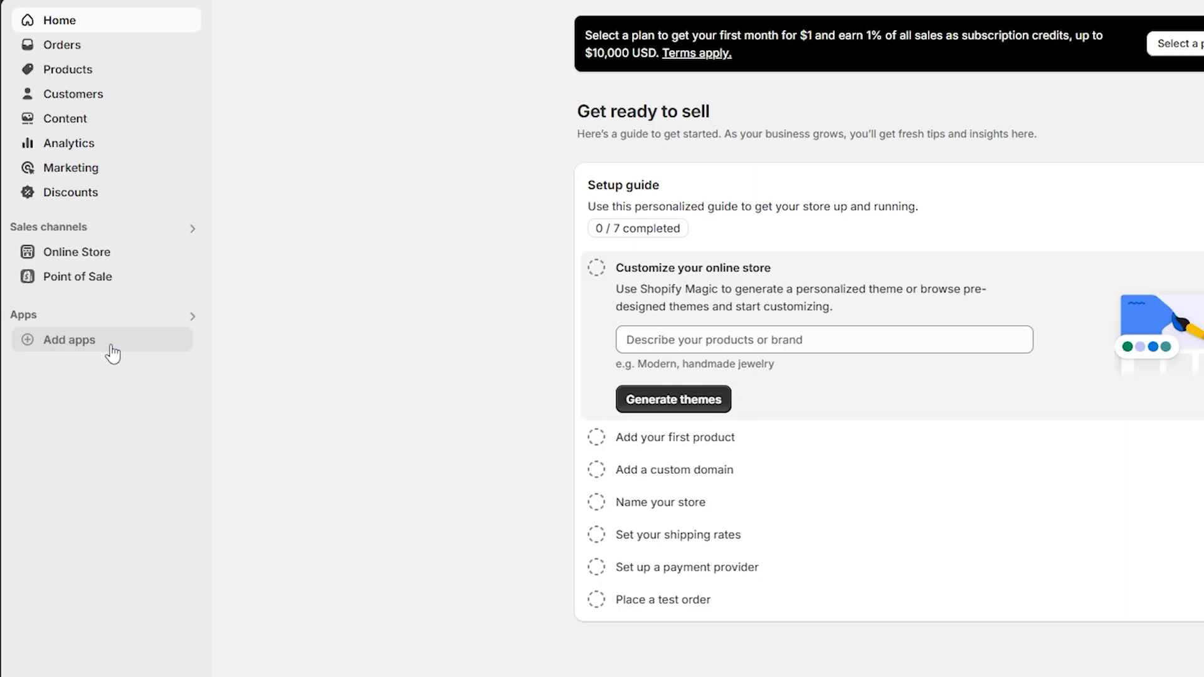
Step: Search the App Store for 'amazon import' and install the Amazon Importer Spreadr App
left_click(113, 355)
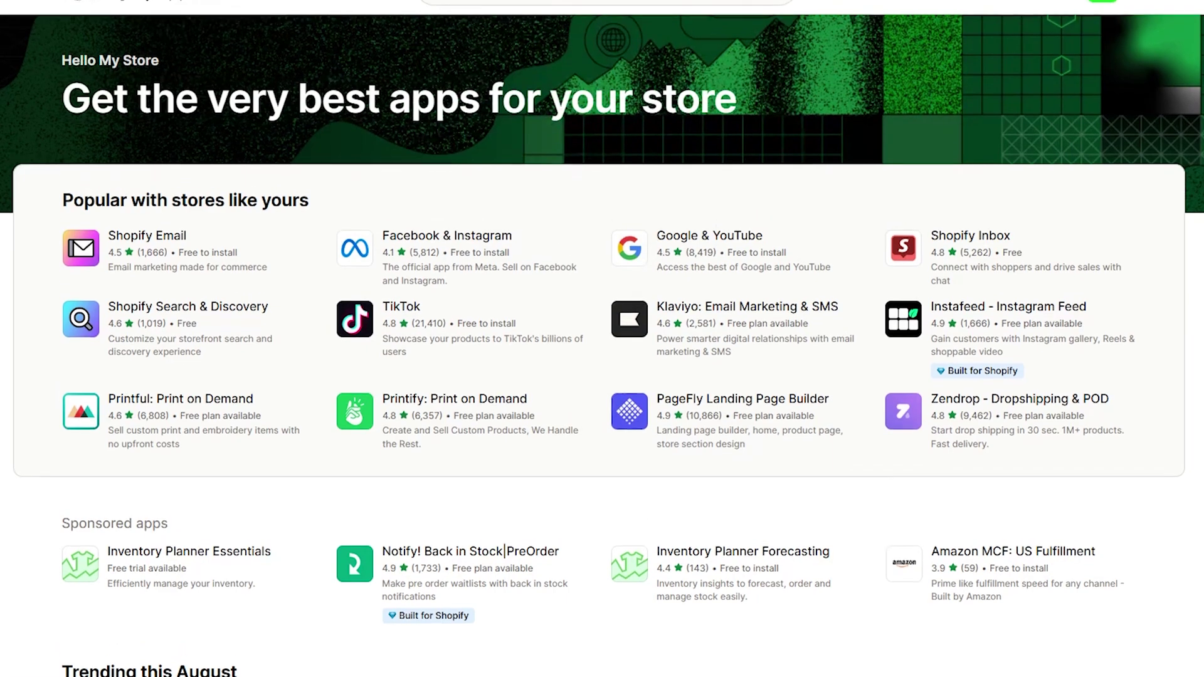
scroll(653, 507, "up", 1)
left_click(509, 28)
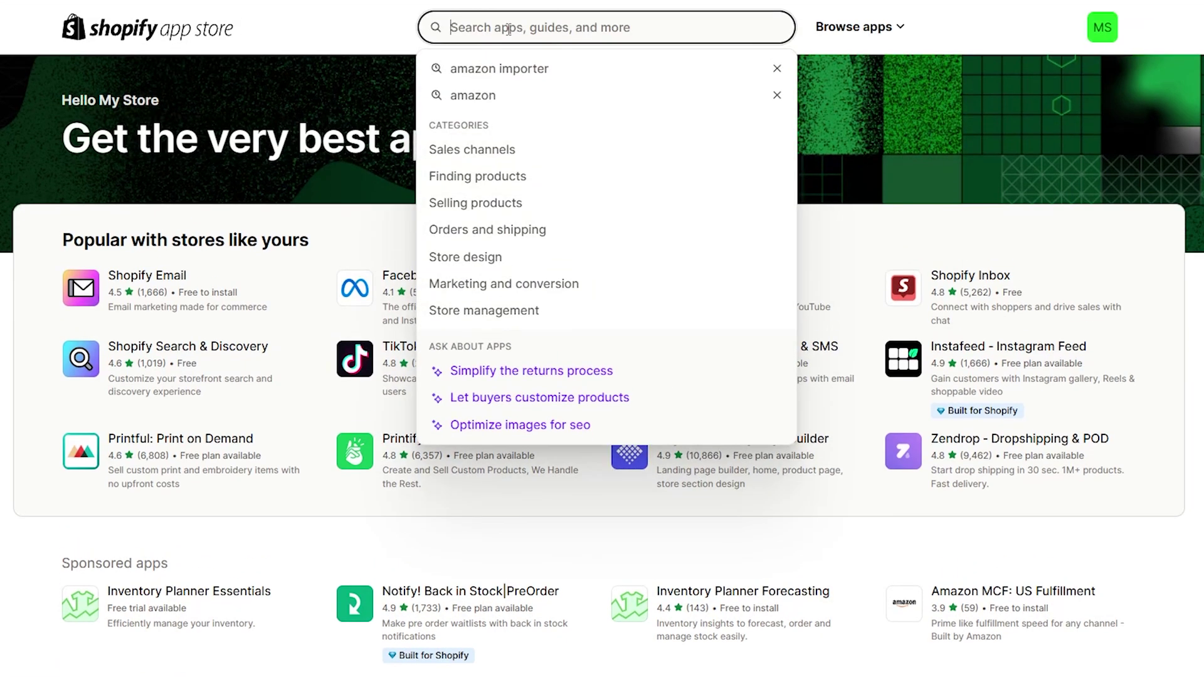
type("amza")
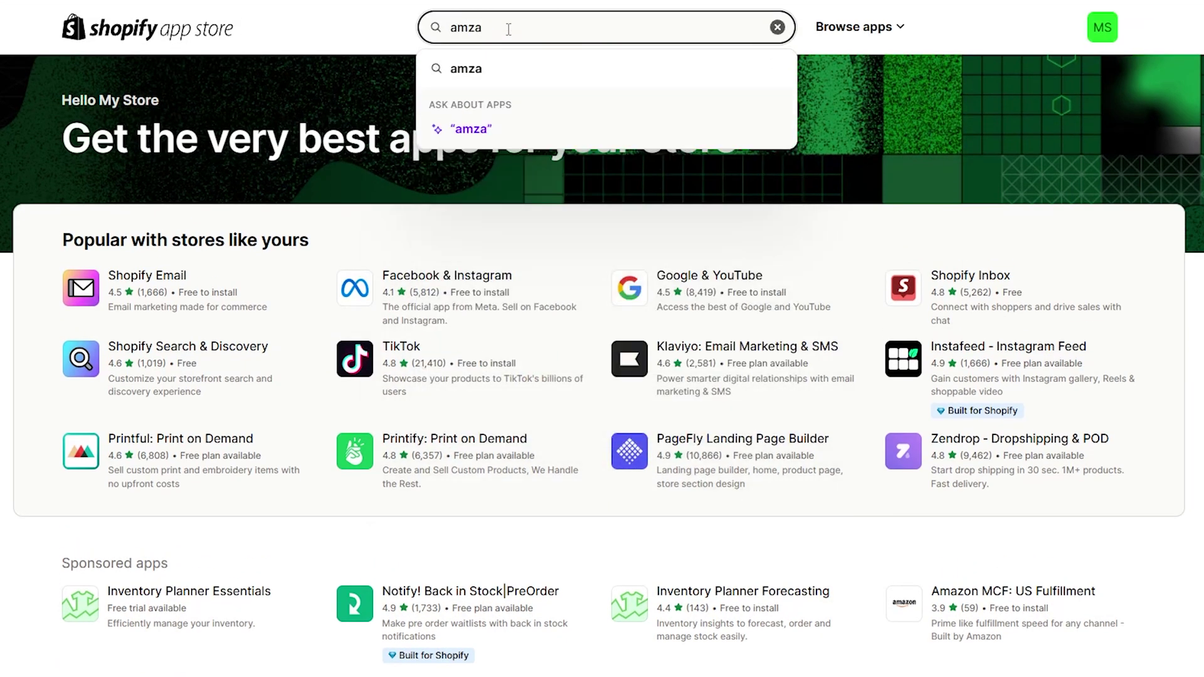
key("BackSpace")
key("BackSpace")
type("azon import")
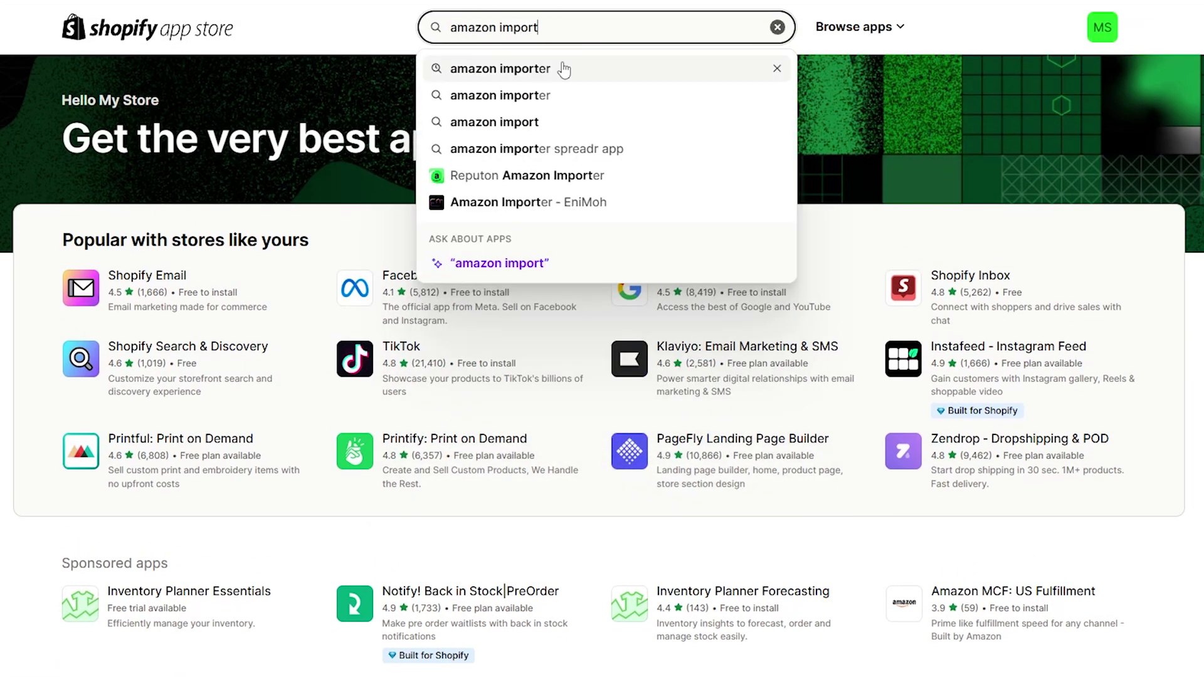
key("Return")
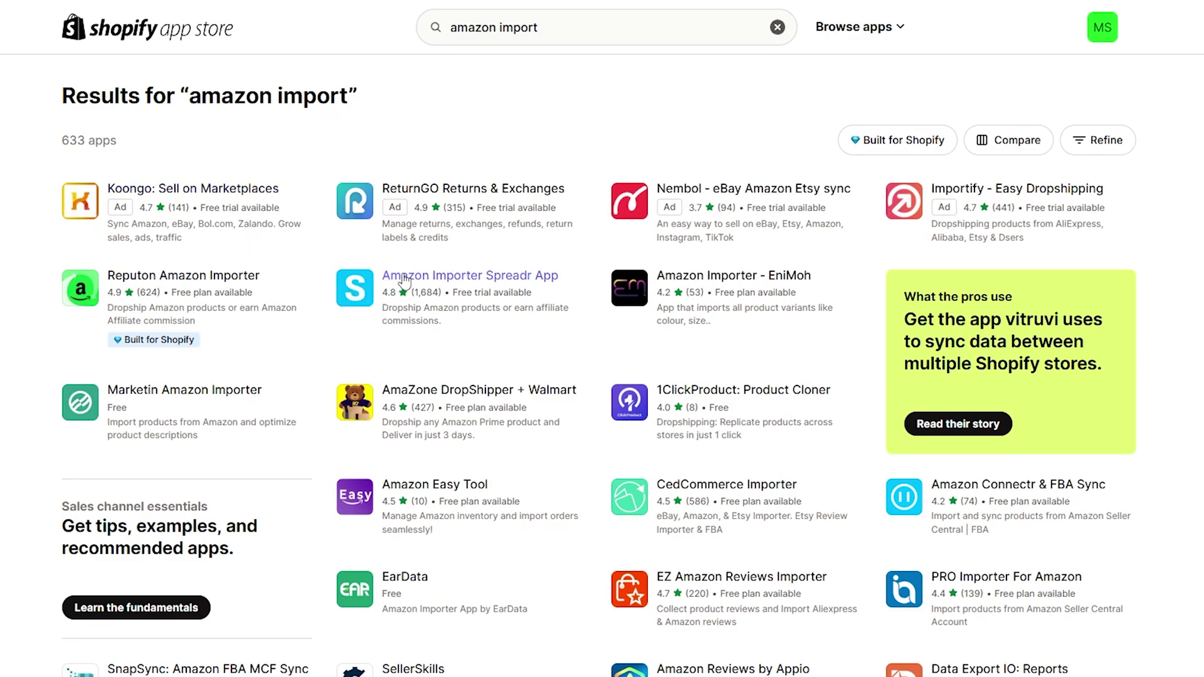
left_click(524, 290)
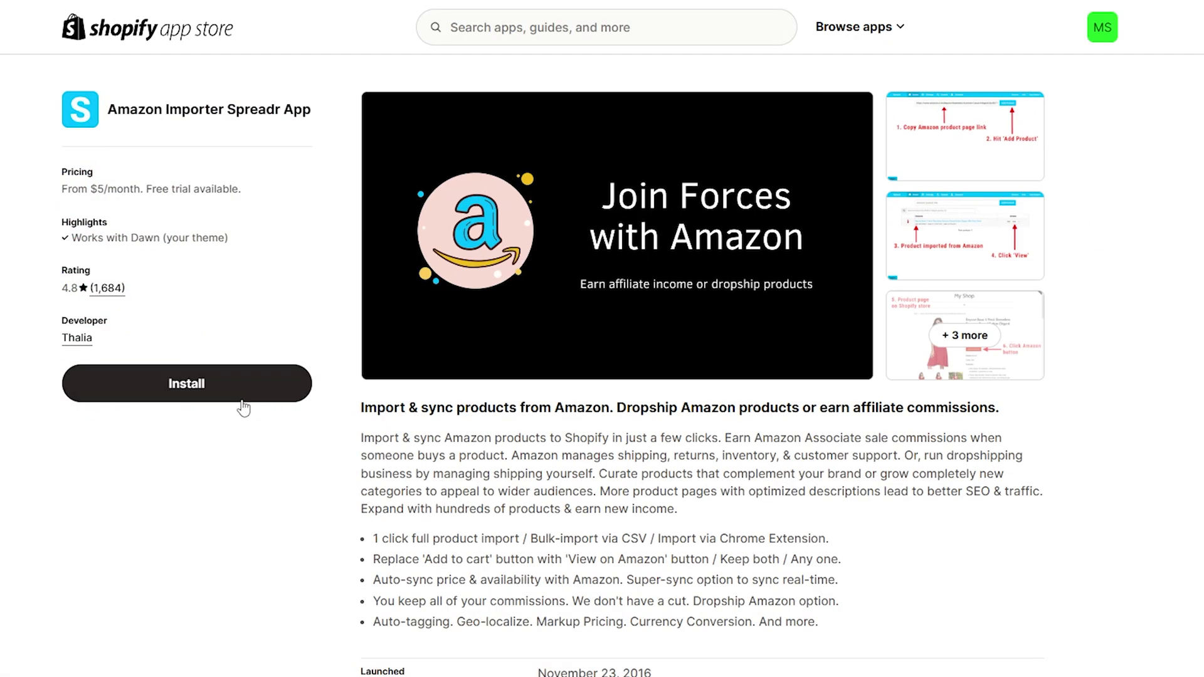
left_click(257, 386)
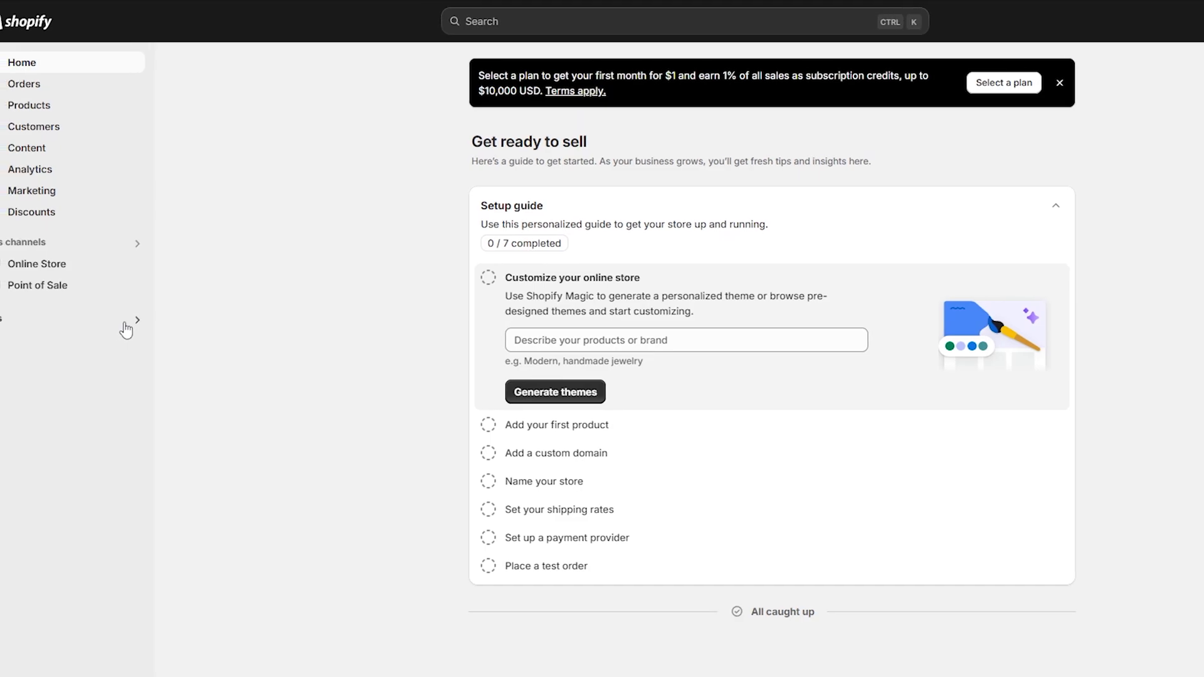
Step: Open Spreadr, check the United States country and Affiliate ID in Settings, then go Home
left_click(160, 325)
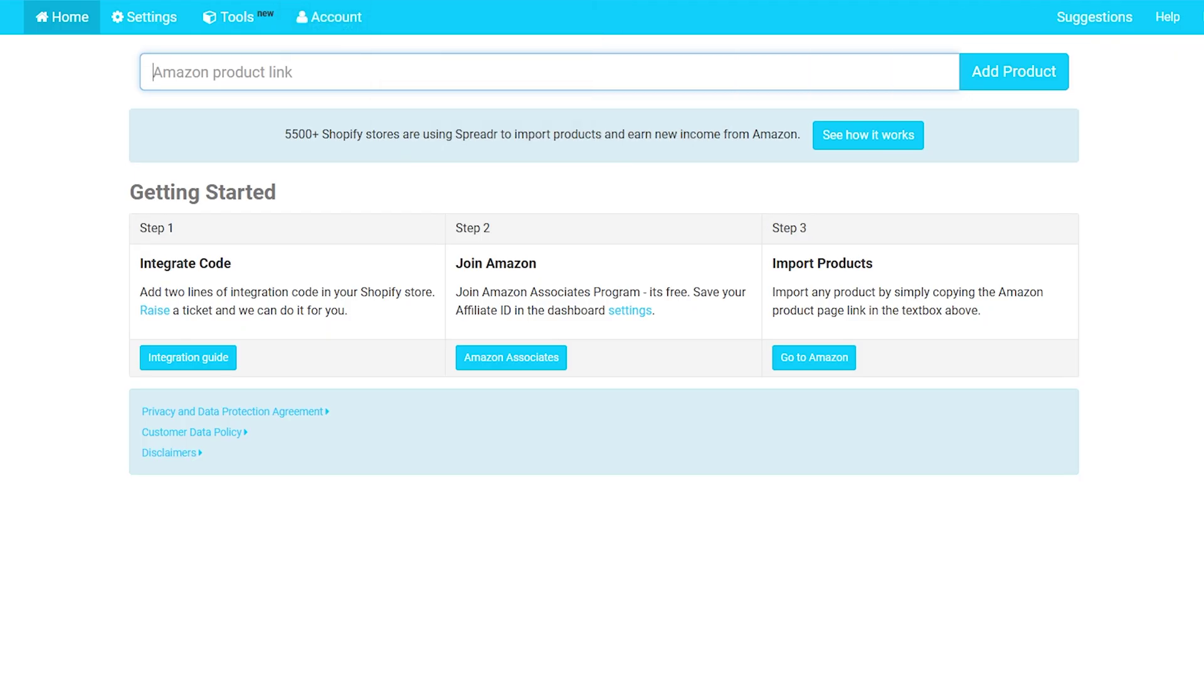
left_click(526, 658)
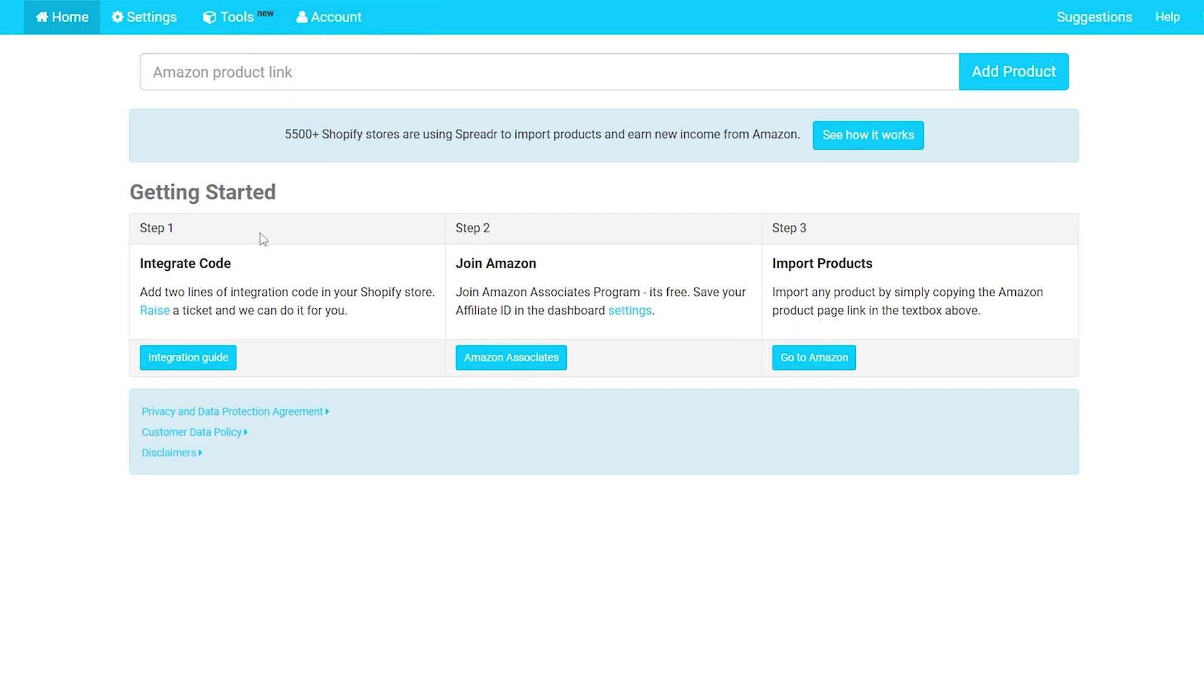
left_click(159, 28)
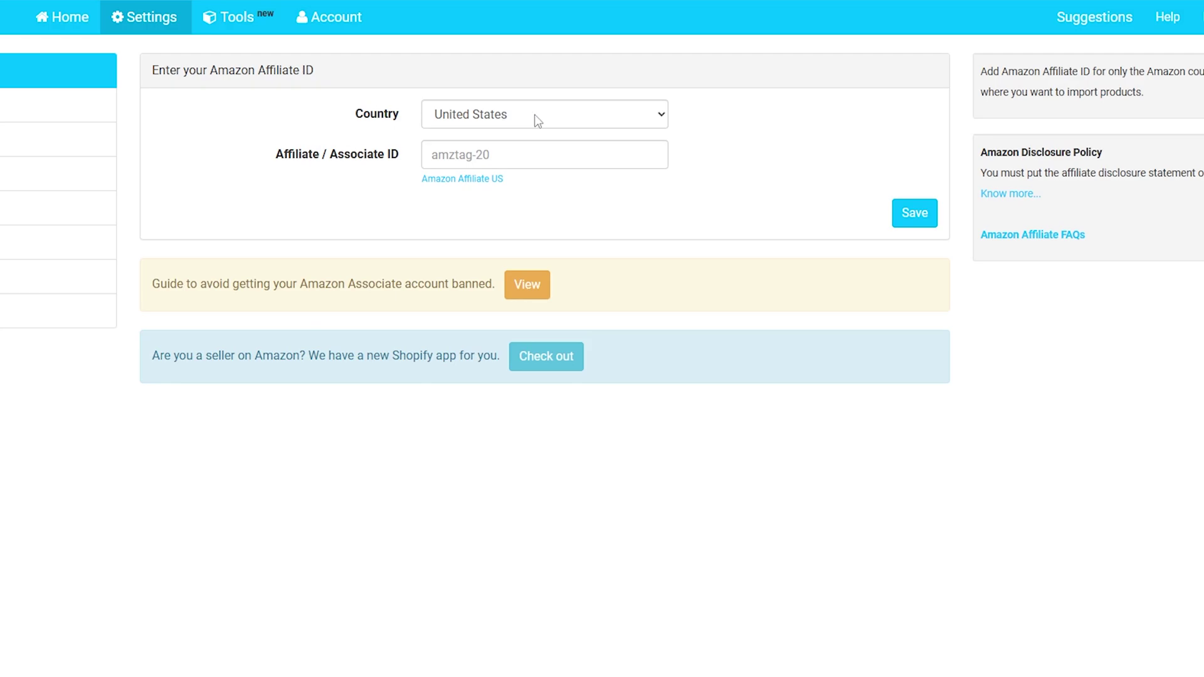
left_click(524, 153)
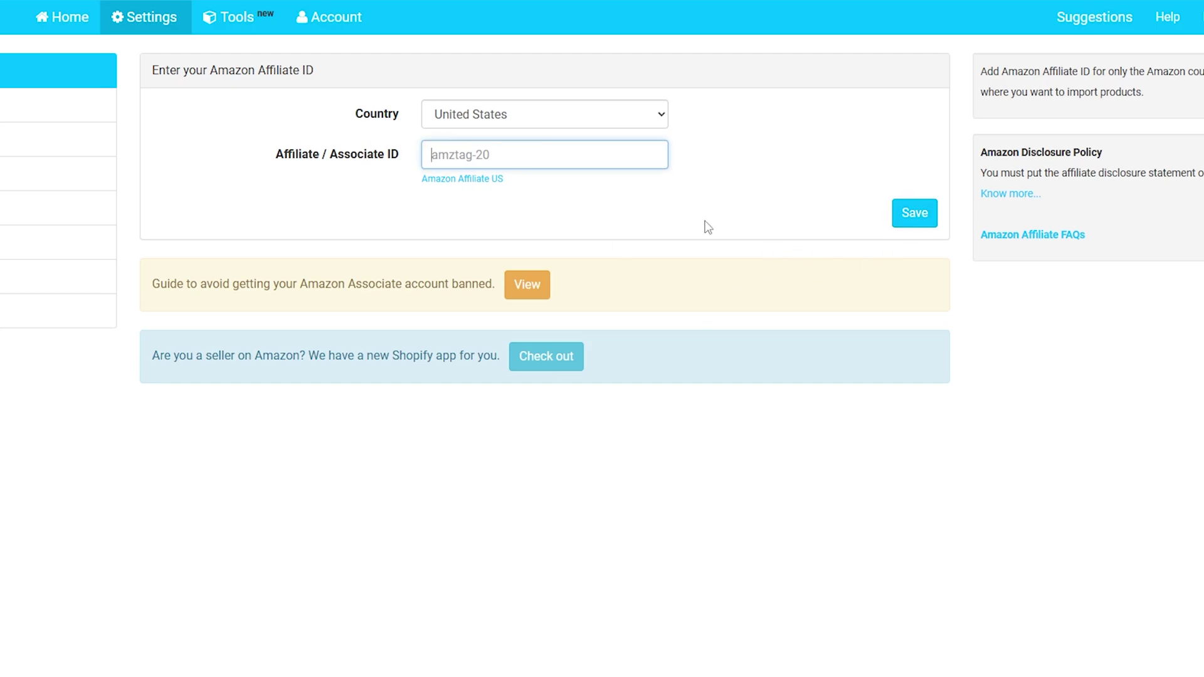
left_click(94, 25)
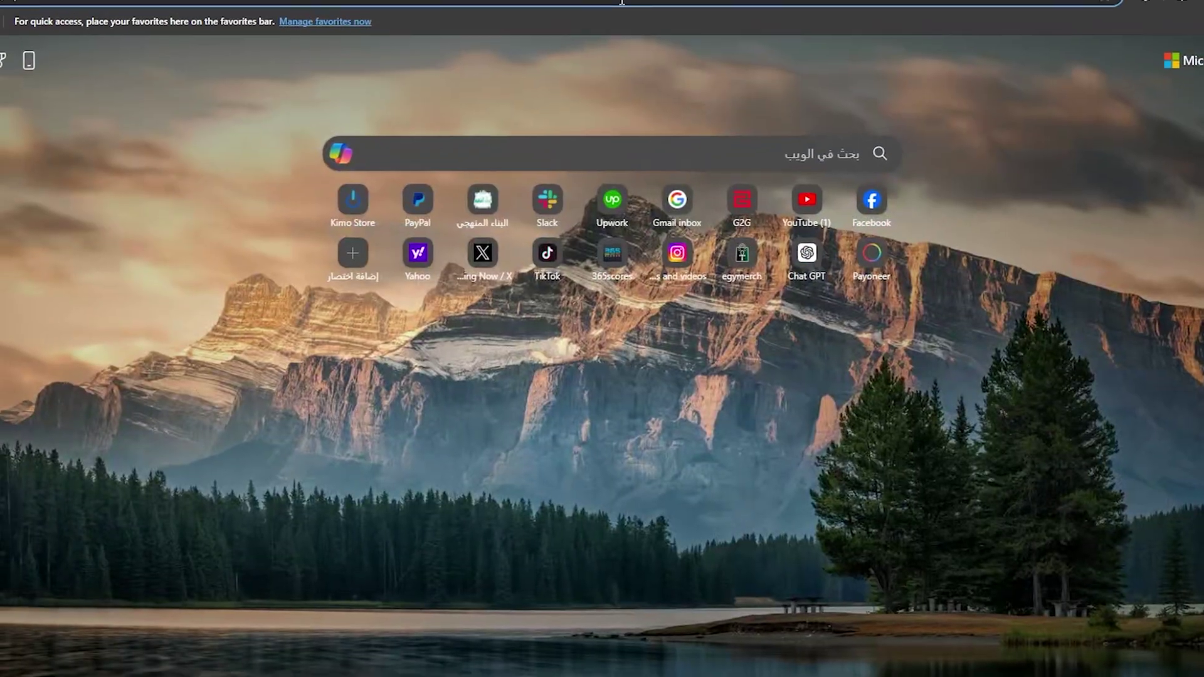
Step: Paste the Amazon link for the IF/THEN Callisto sneaker into Spreadr and add the product
left_click(653, 19)
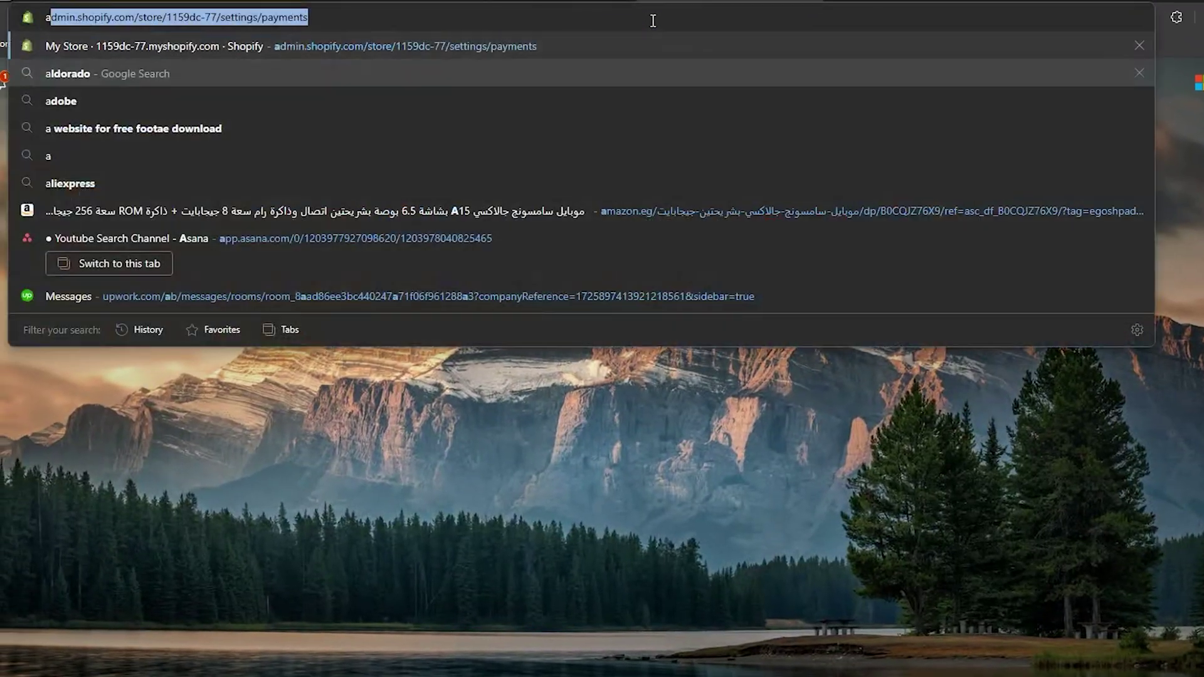
type("amazon")
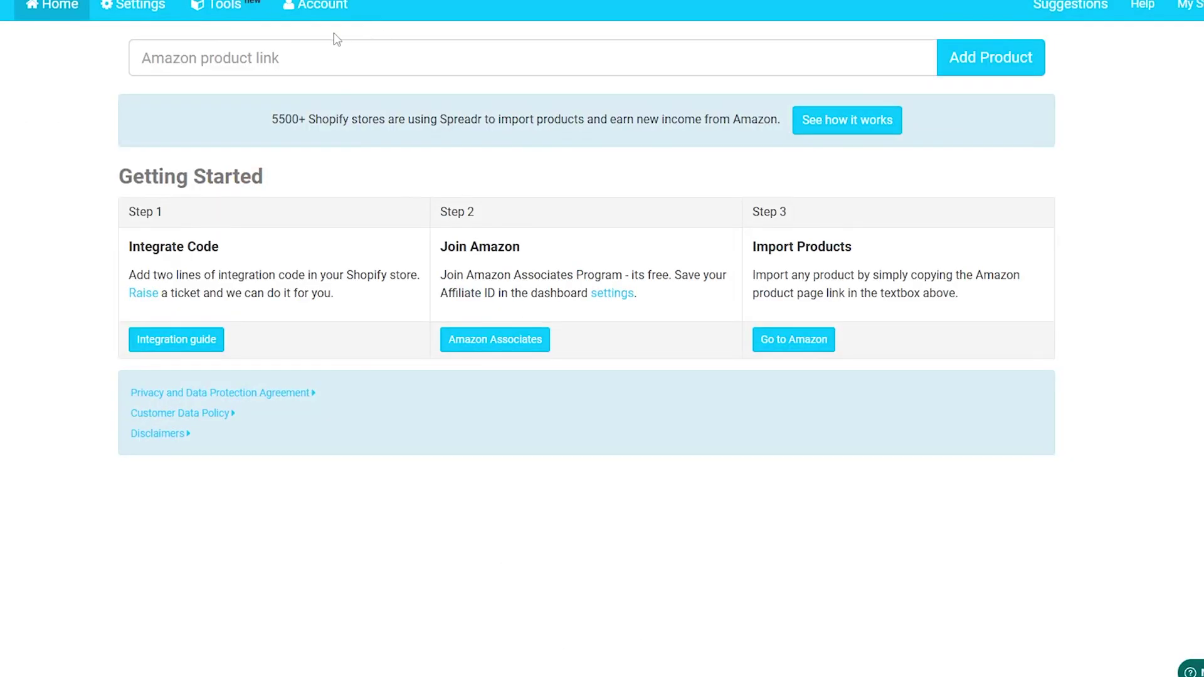
left_click(301, 51)
key("ctrl+v")
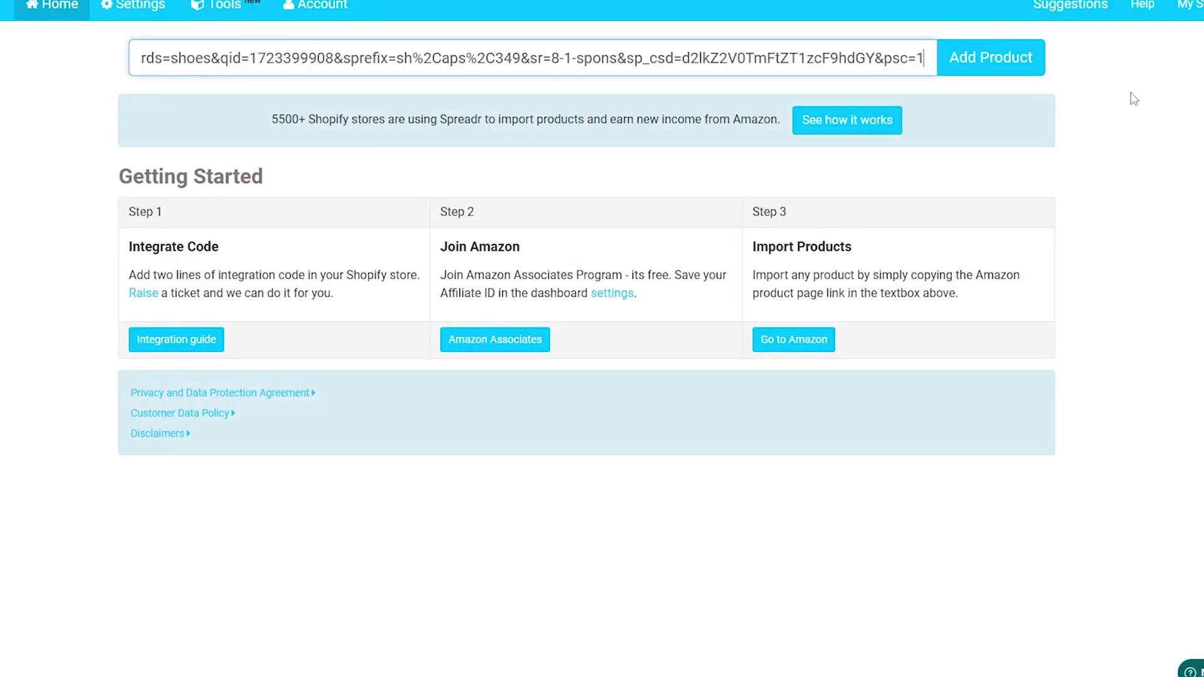
left_click(1013, 63)
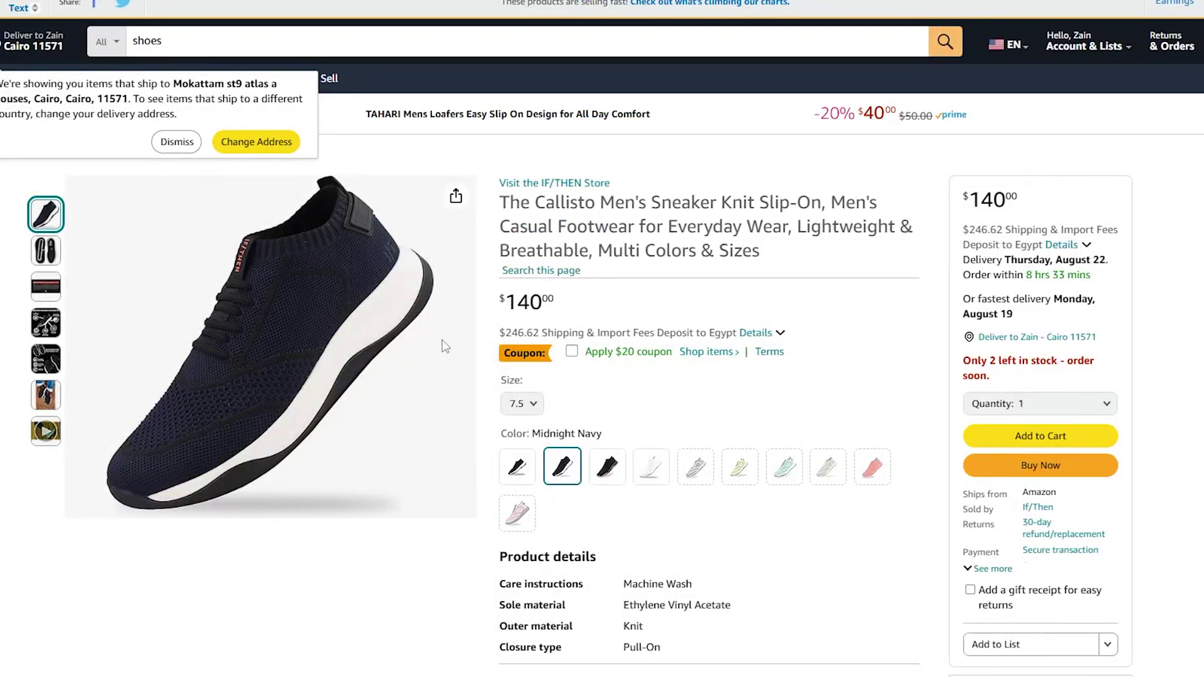
scroll(417, 339, "down", 9)
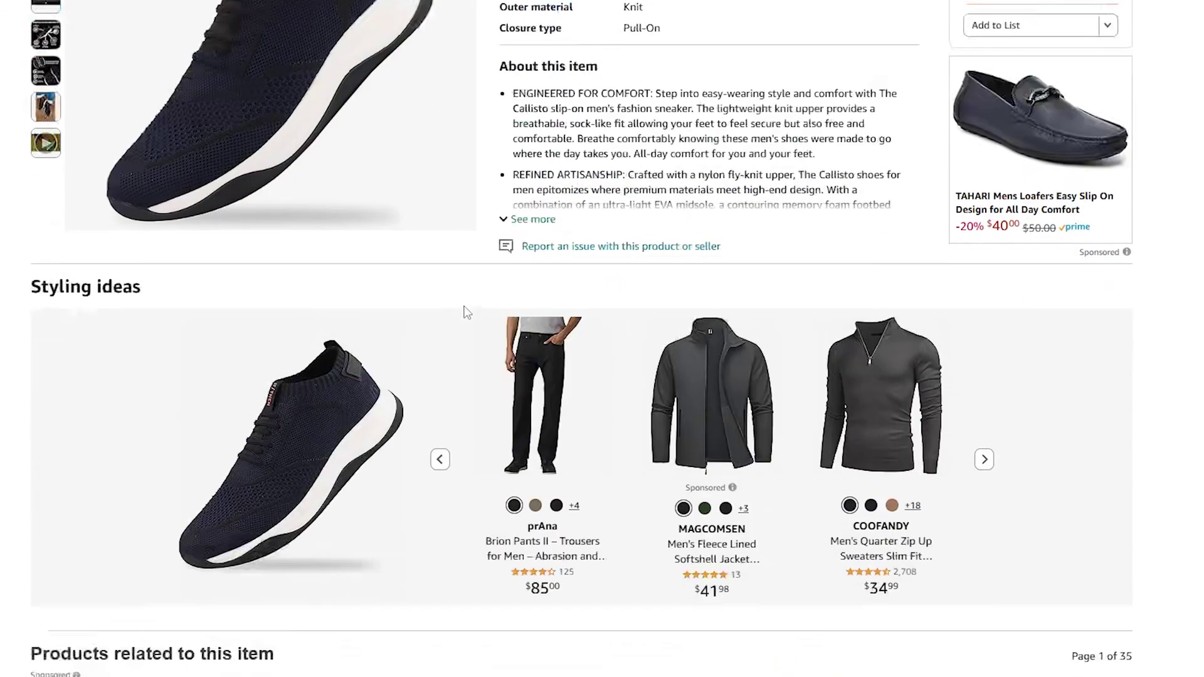
scroll(466, 312, "down", 5)
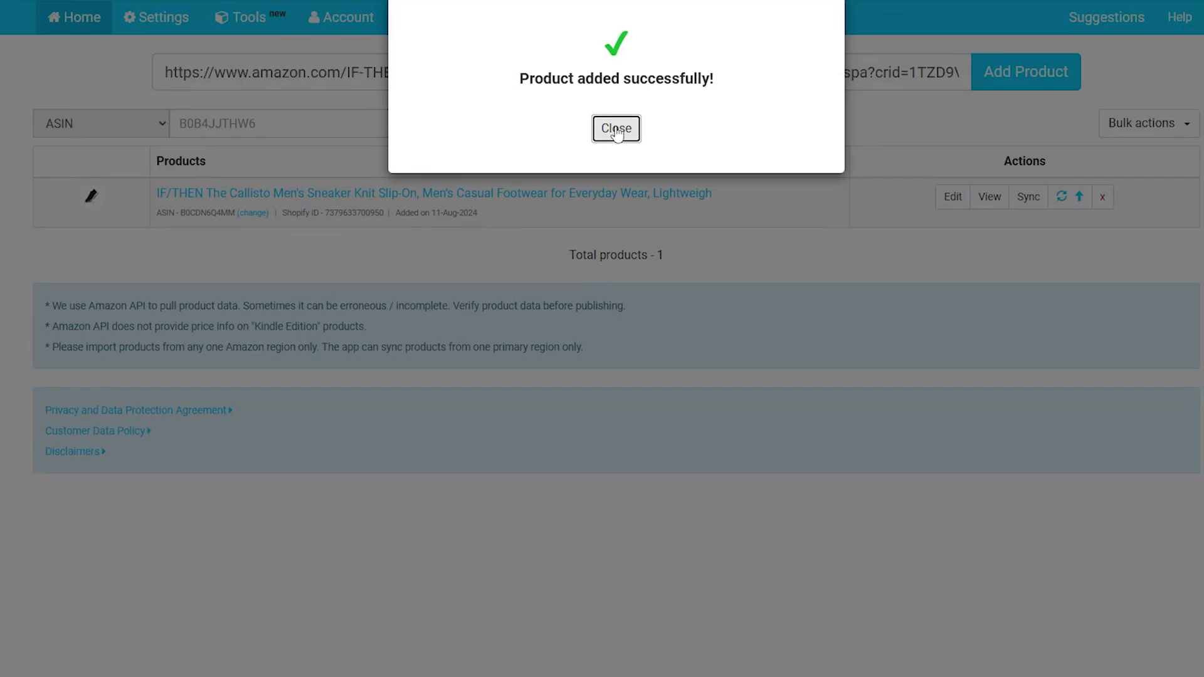
left_click(615, 126)
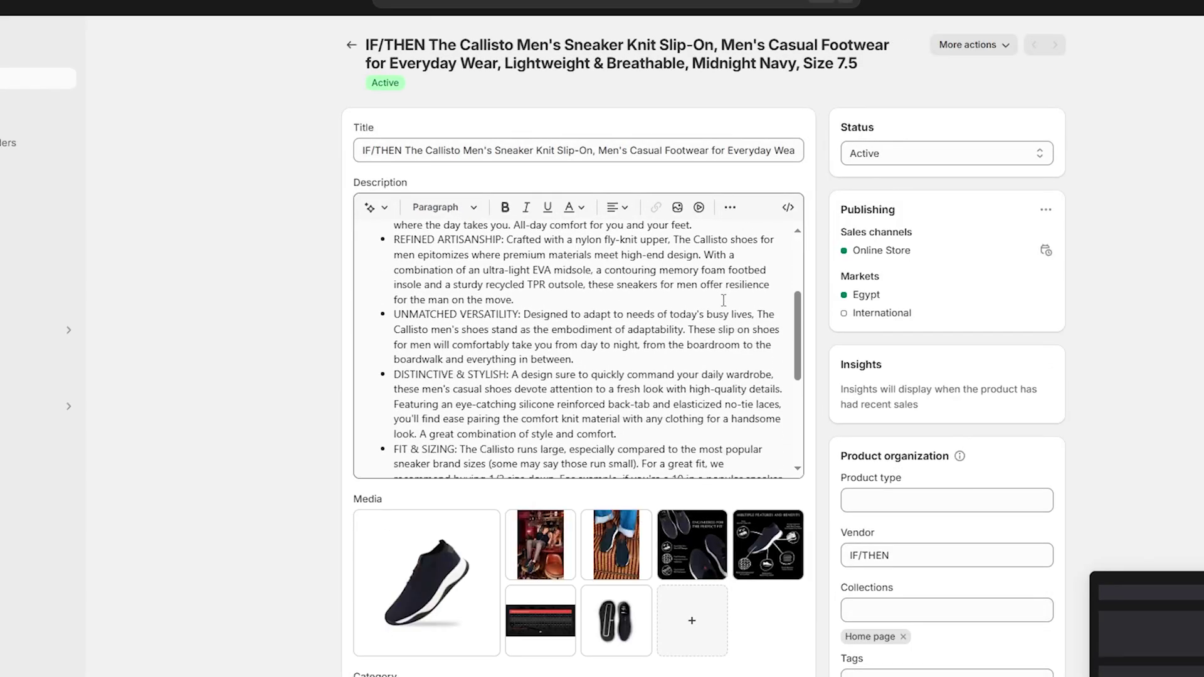
Step: Review the Callisto product page's description, media, pricing and inventory sections
scroll(723, 300, "down", 10)
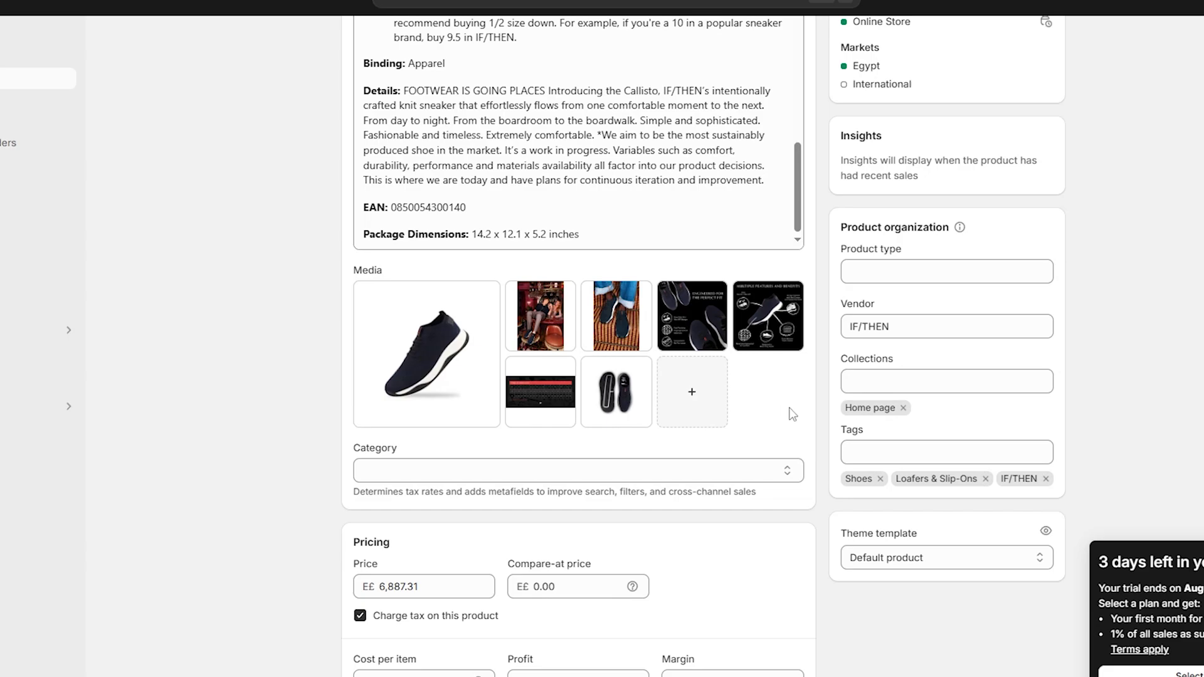
scroll(761, 431, "up", 12)
scroll(736, 317, "up", 5)
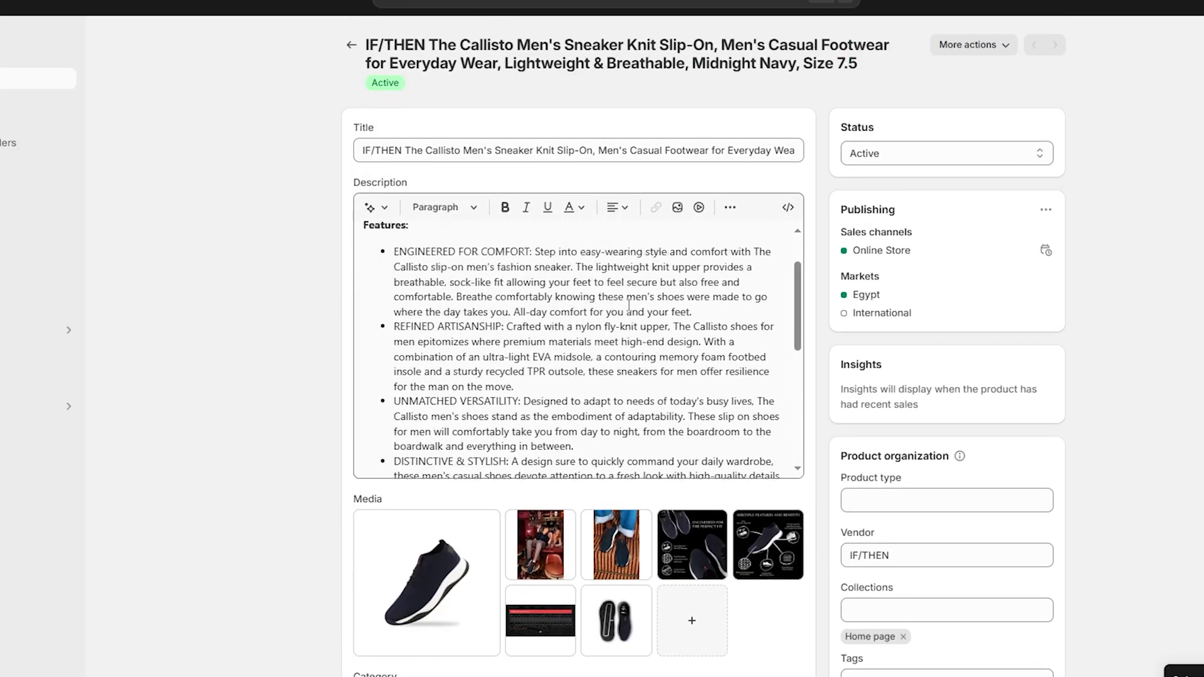
scroll(446, 299, "down", 4)
scroll(446, 299, "down", 5)
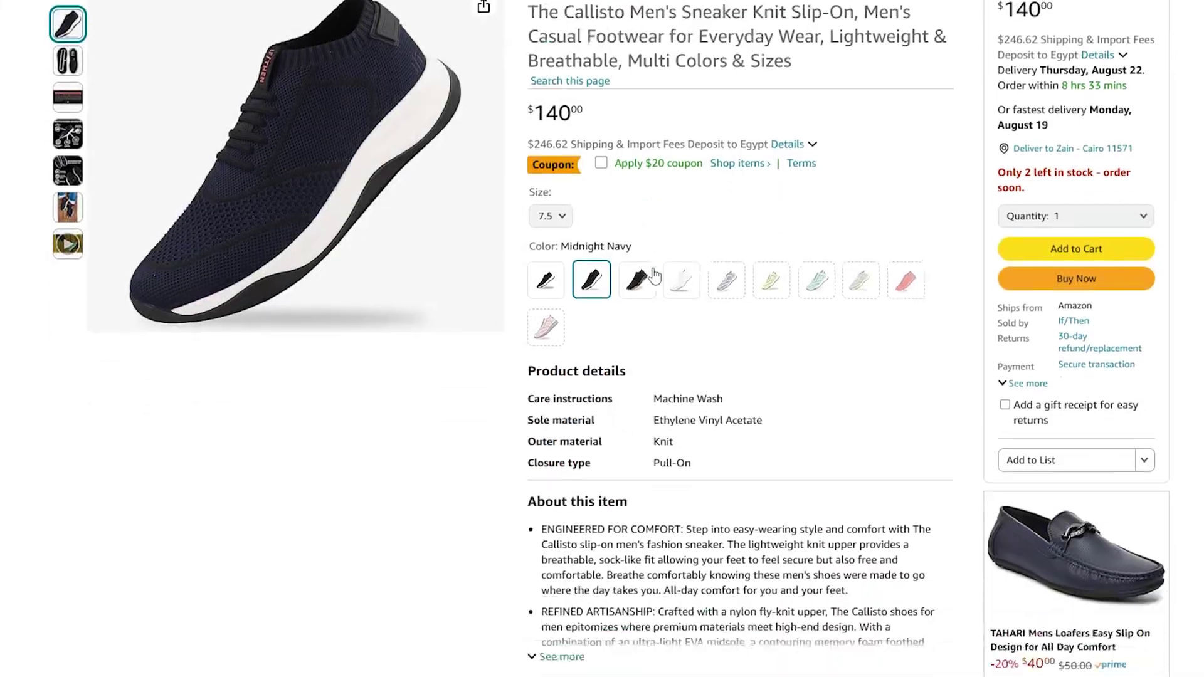
scroll(653, 274, "down", 5)
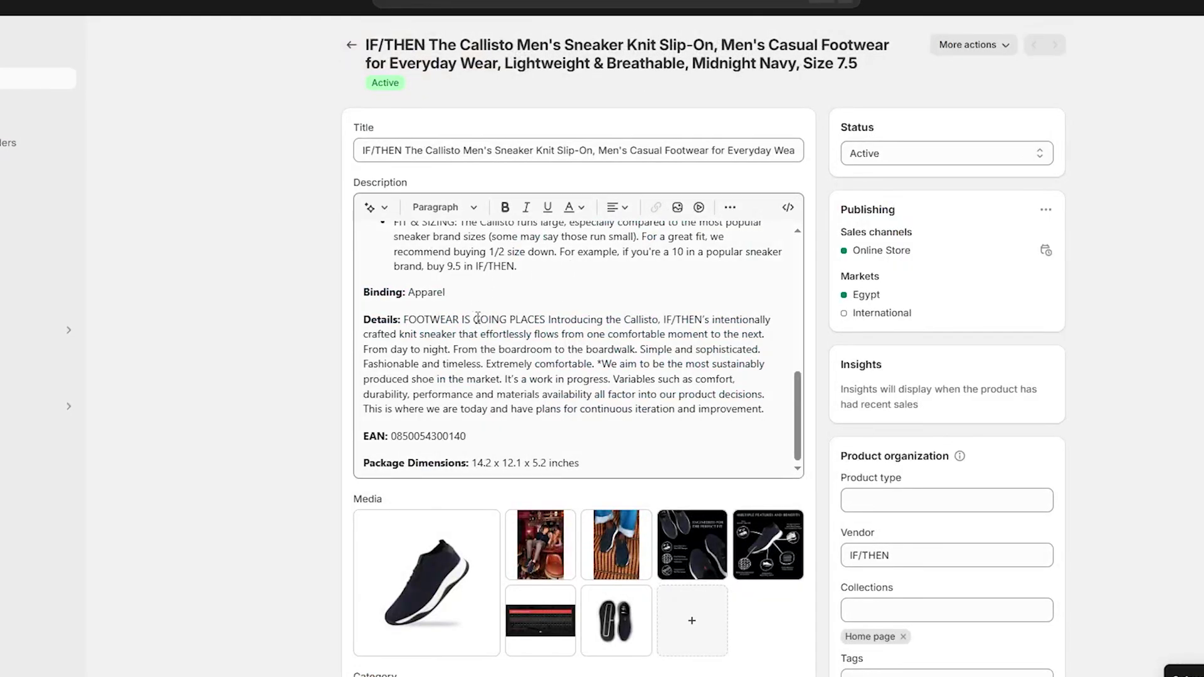
scroll(676, 250, "down", 6)
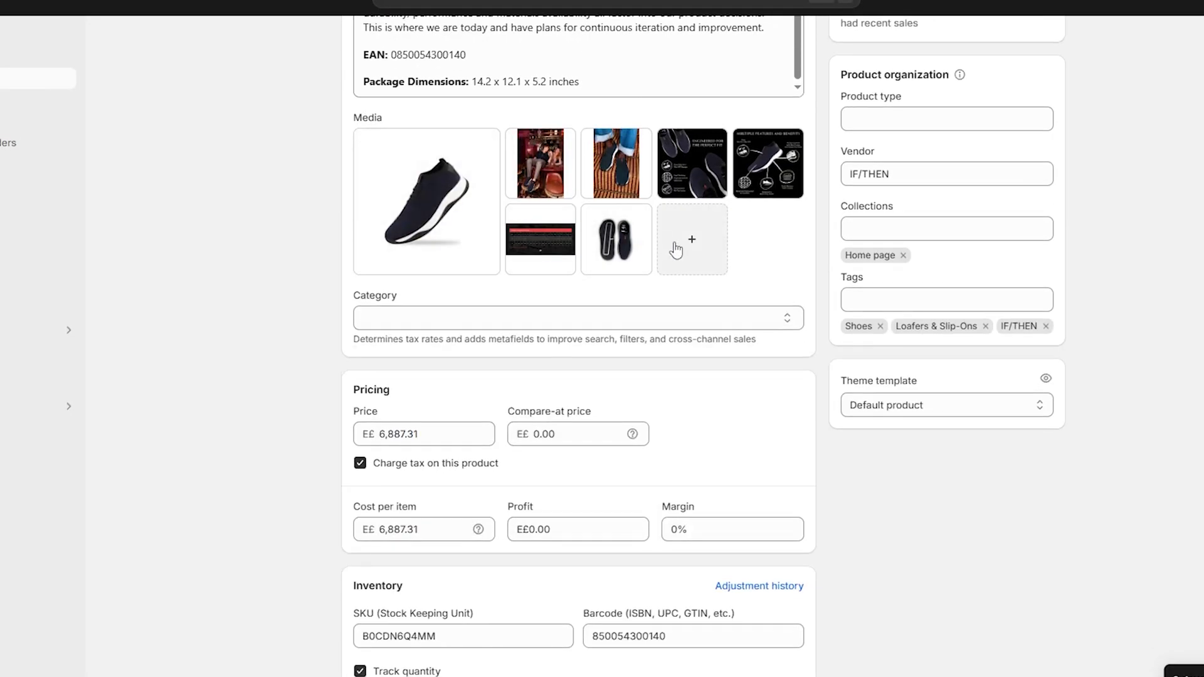
scroll(640, 283, "down", 3)
scroll(514, 283, "down", 1)
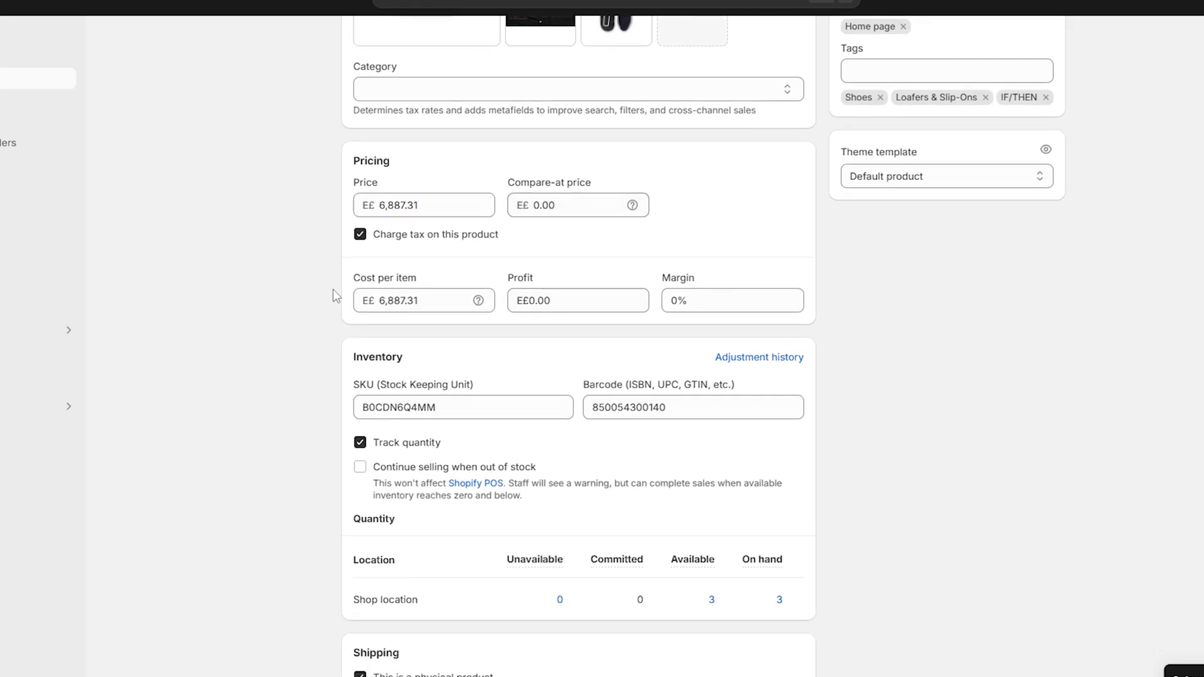
scroll(430, 285, "up", 1)
scroll(457, 285, "down", 2)
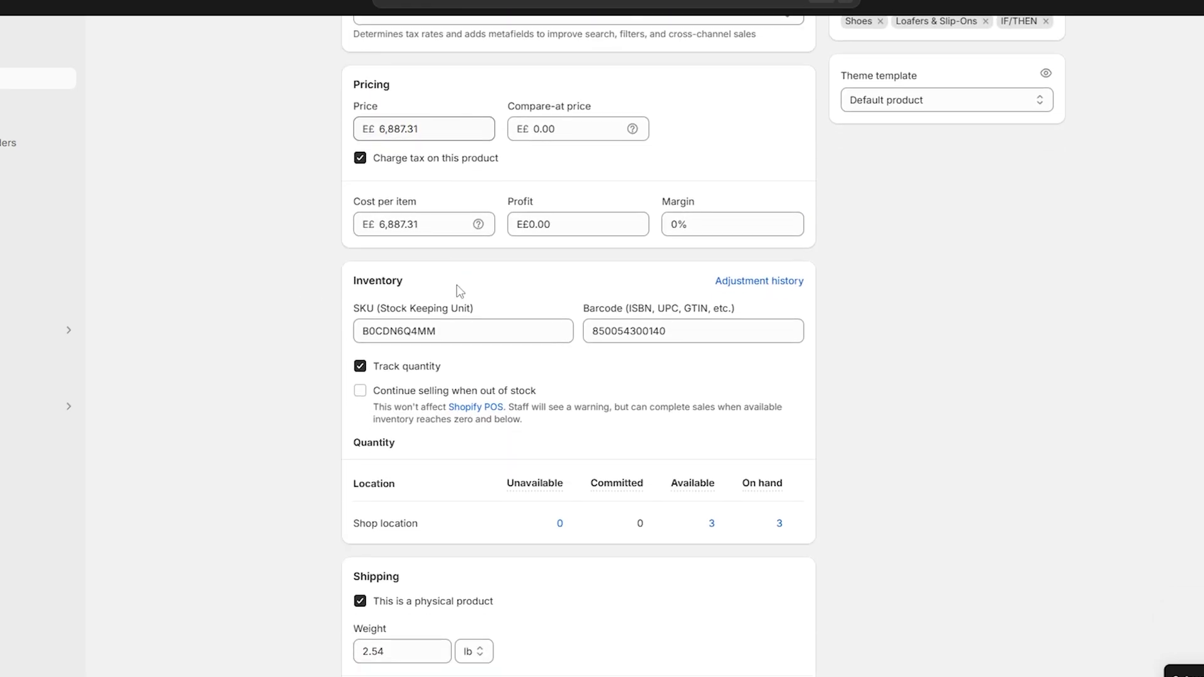
scroll(481, 317, "down", 1)
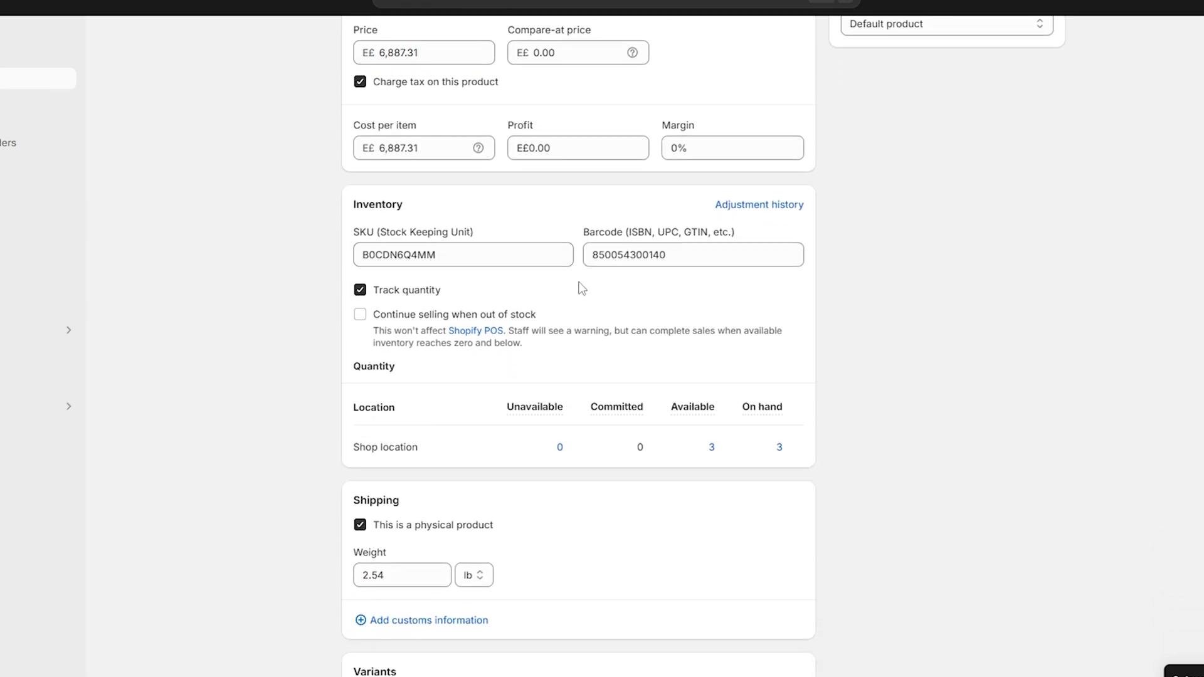
scroll(527, 278, "up", 8)
scroll(582, 420, "down", 2)
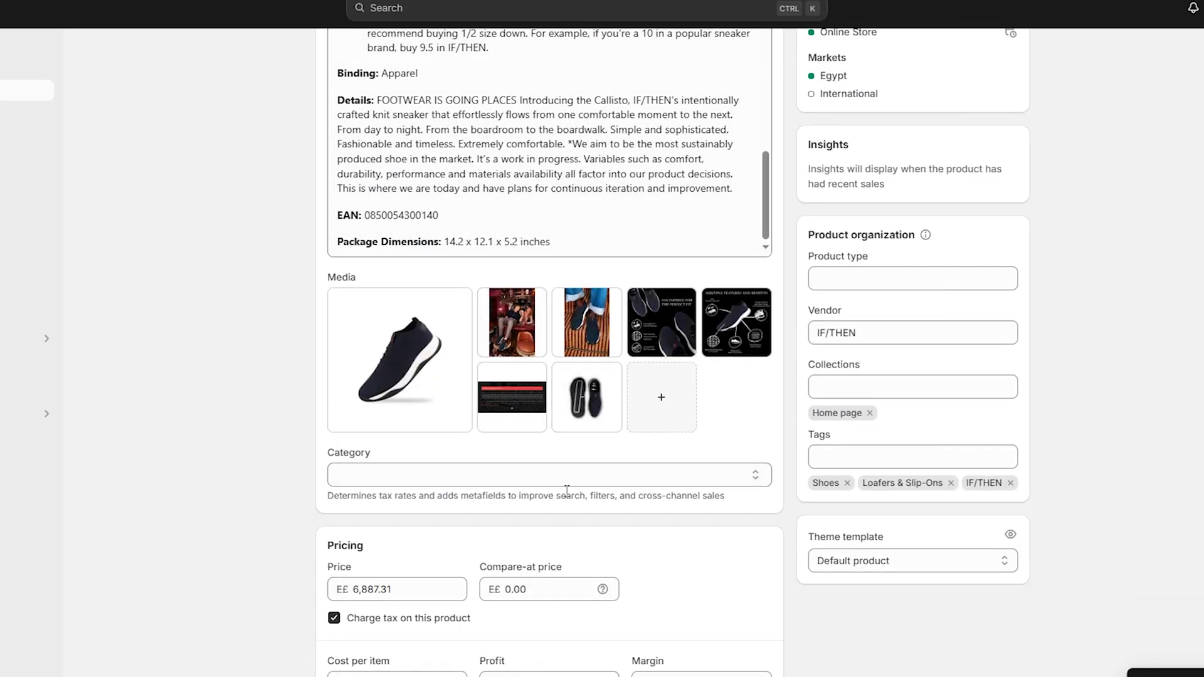
Step: Check the product category options and tags field, leaving both unchanged
left_click(566, 474)
left_click(259, 442)
scroll(376, 376, "up", 5)
scroll(474, 307, "down", 10)
scroll(445, 333, "down", 3)
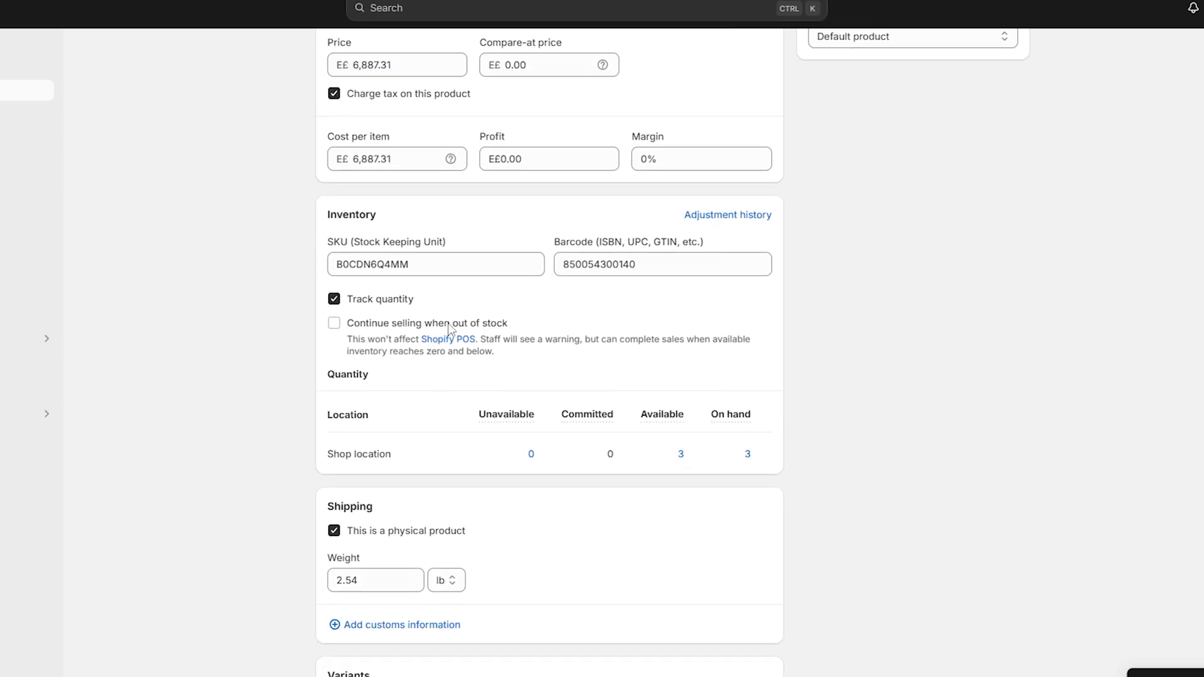
scroll(483, 307, "up", 9)
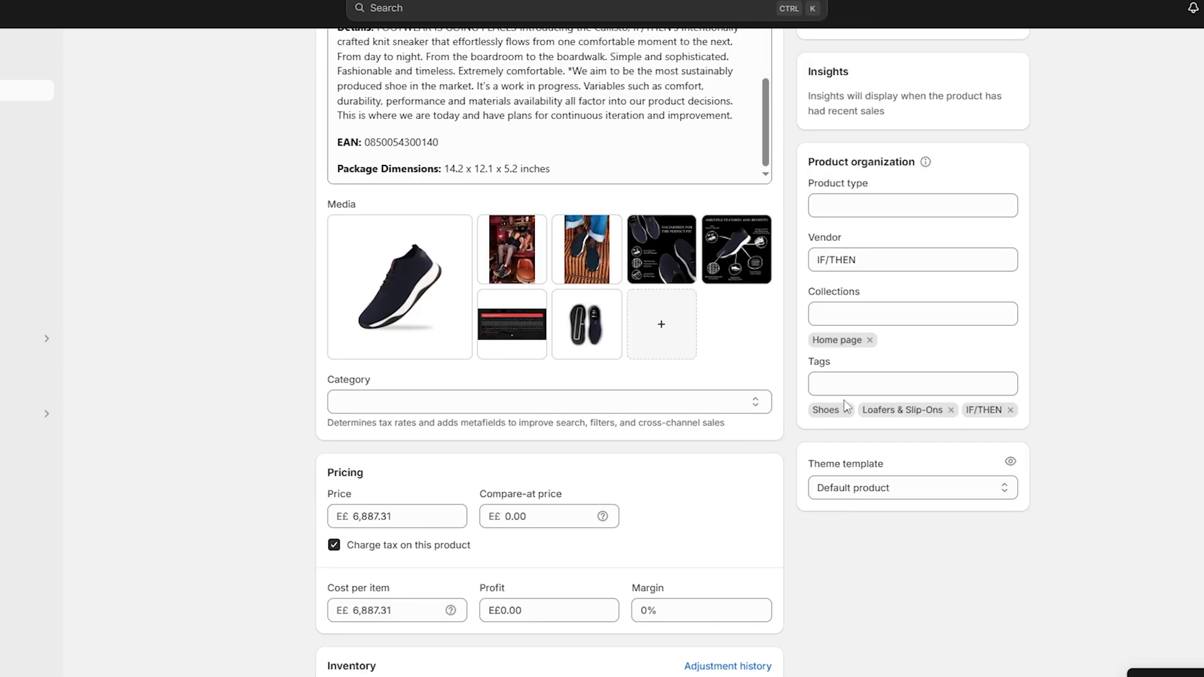
left_click(865, 377)
scroll(866, 377, "up", 7)
scroll(868, 366, "down", 20)
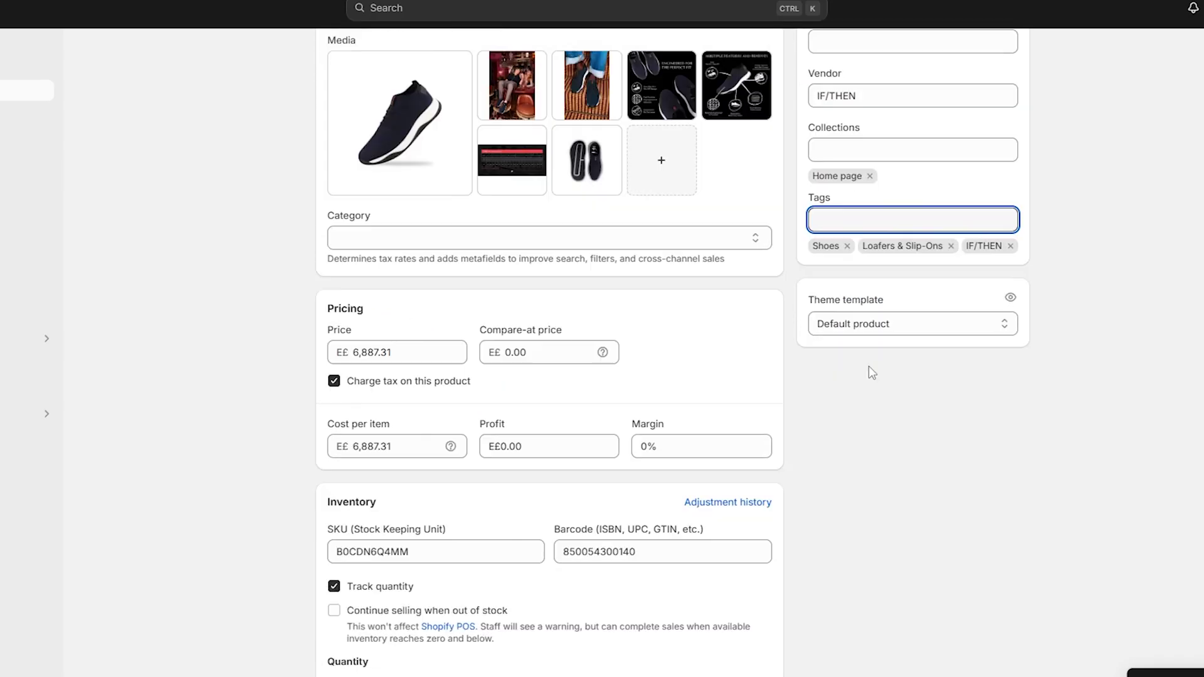
scroll(866, 429, "up", 5)
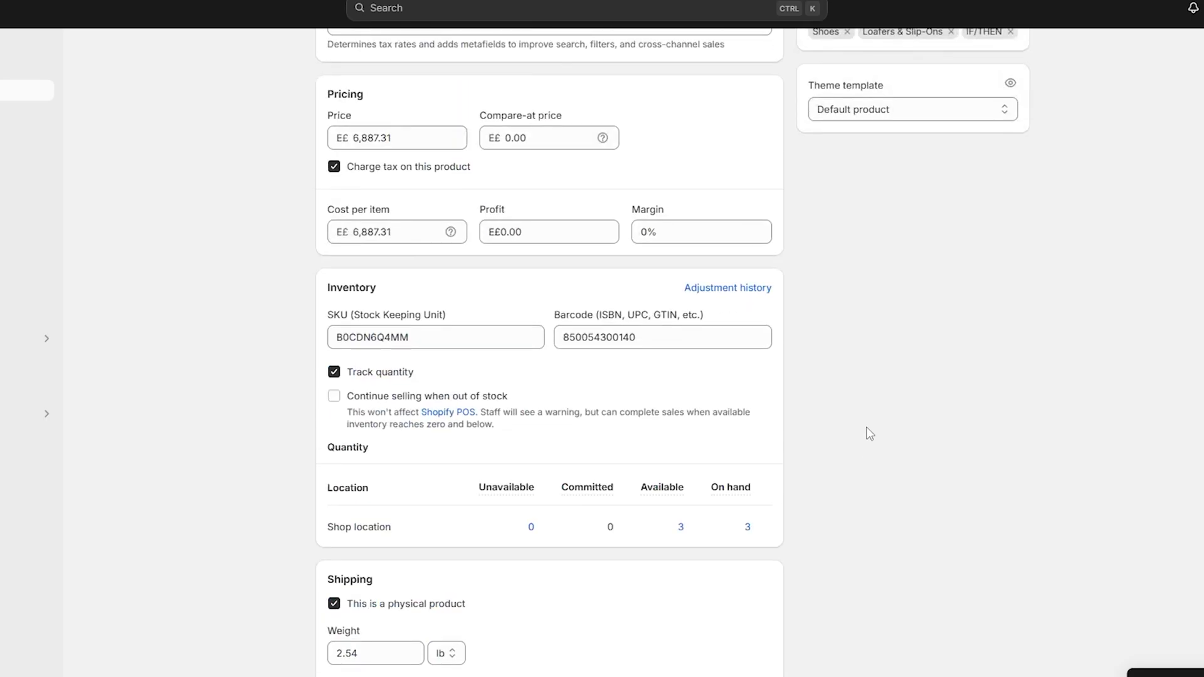
scroll(866, 430, "down", 5)
scroll(948, 585, "up", 12)
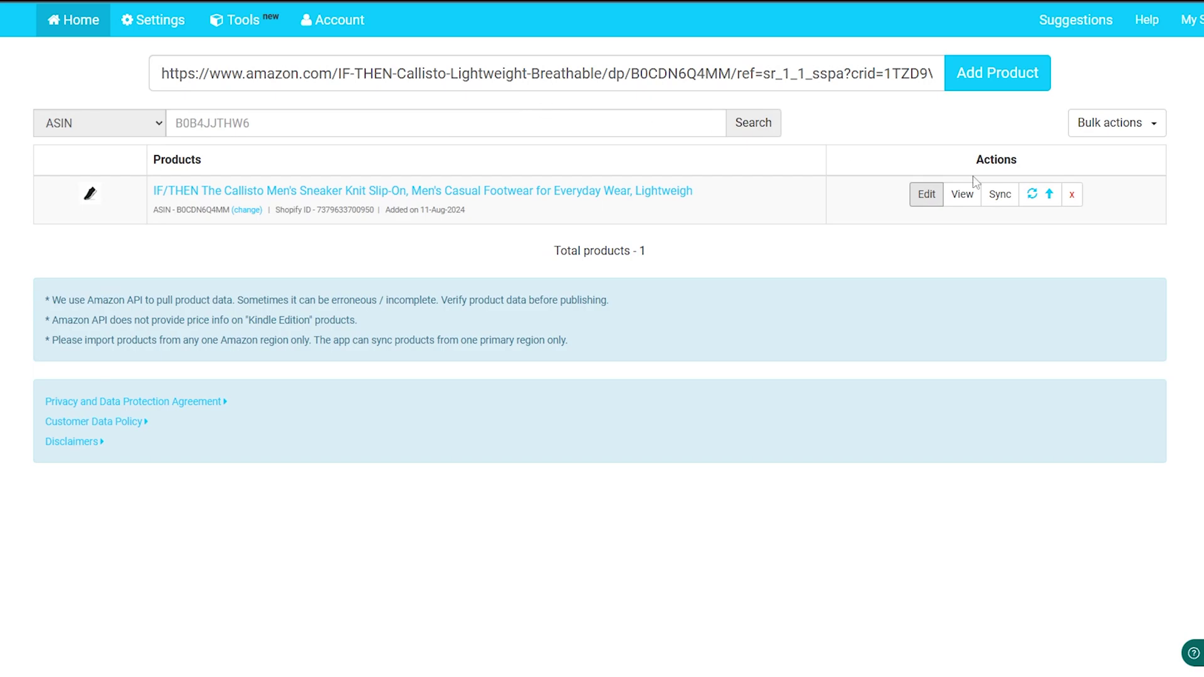
left_click(1003, 196)
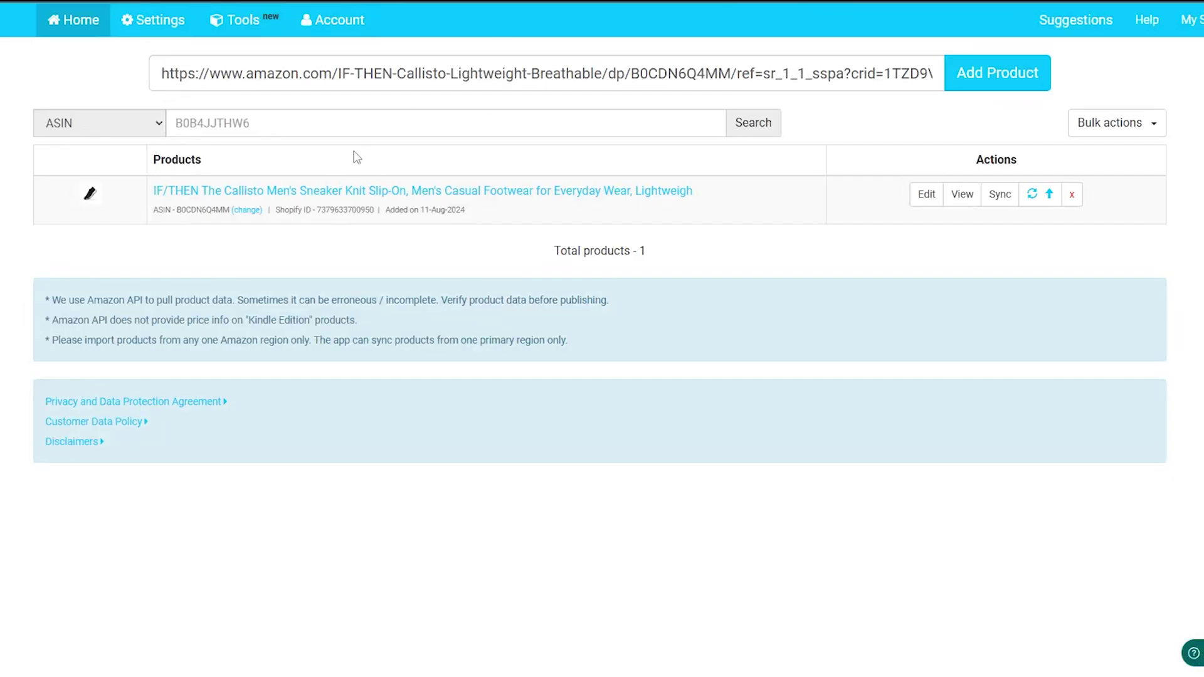
Step: Change the Amazon Price multiplier under Settings > Markup Pricing from 1.000 to 1.005
left_click(177, 25)
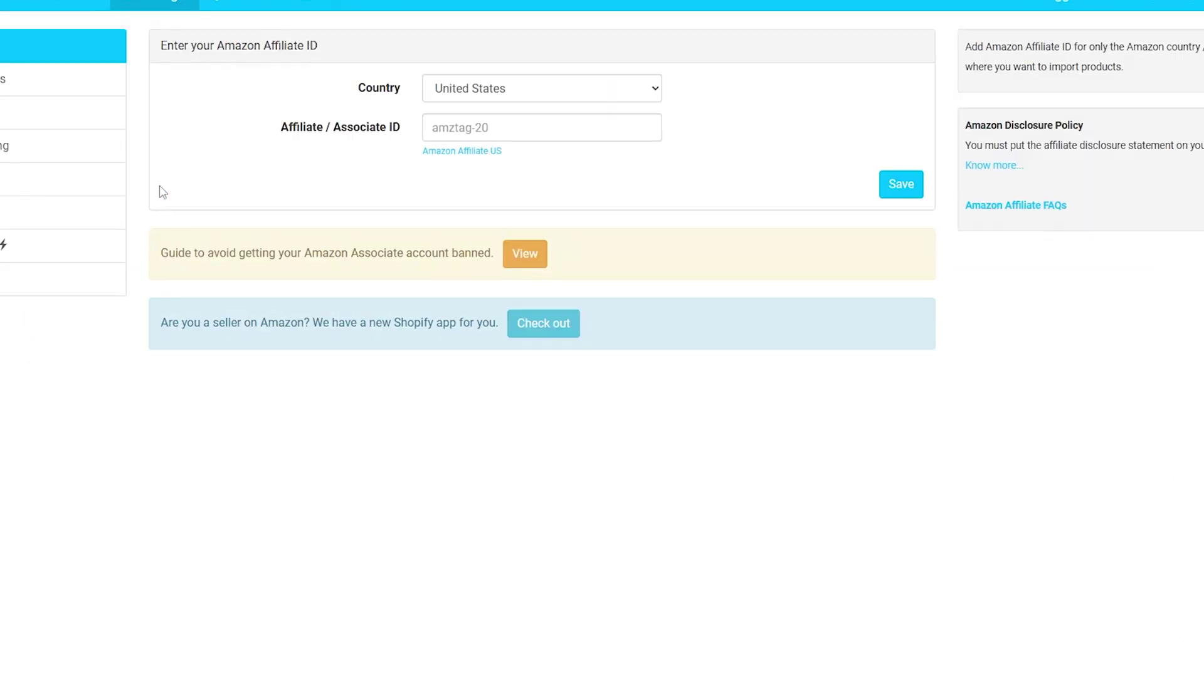
left_click(25, 146)
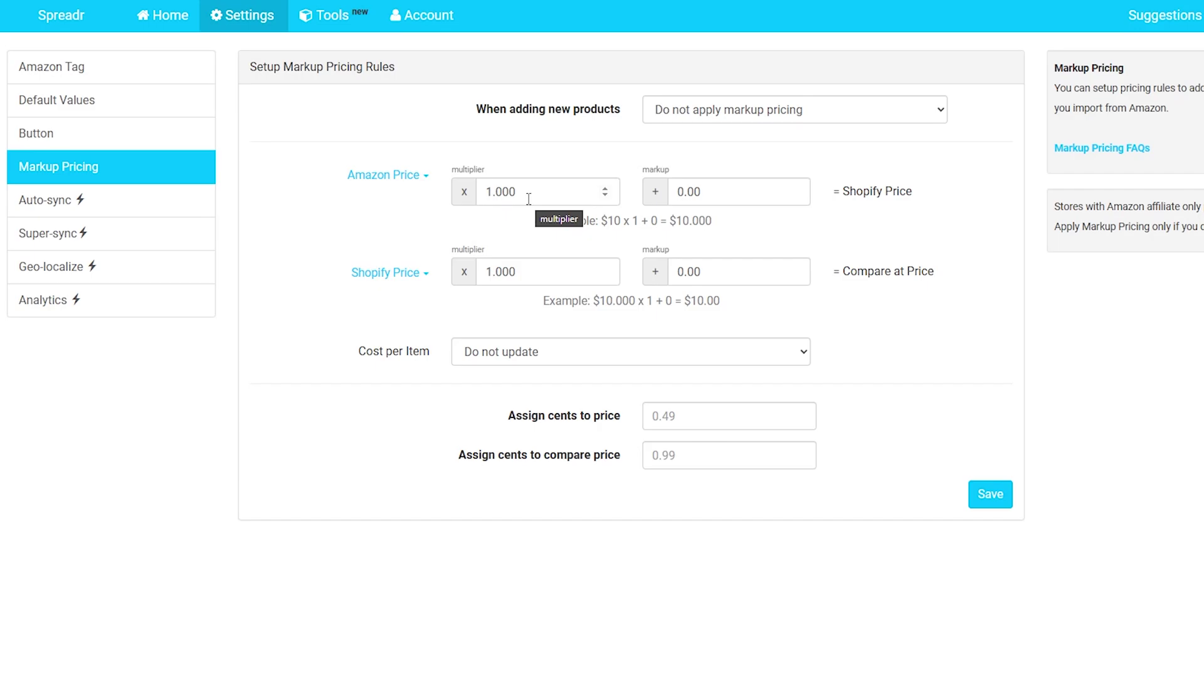
left_click_drag(529, 192, 502, 192)
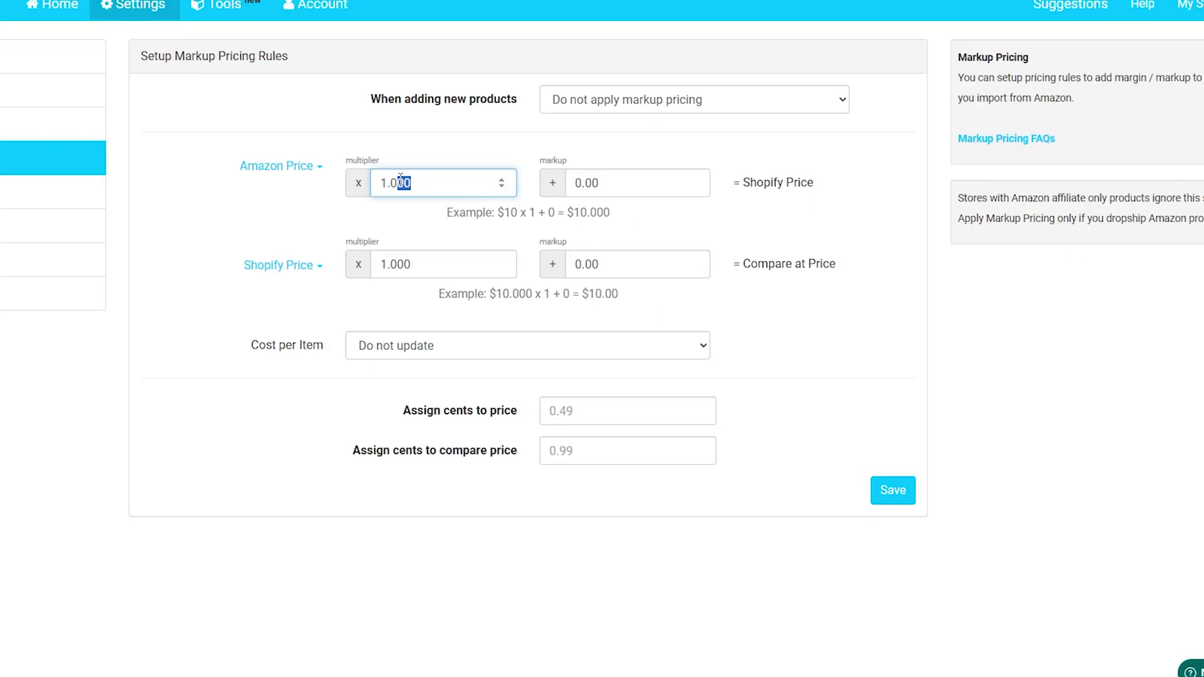
type("05")
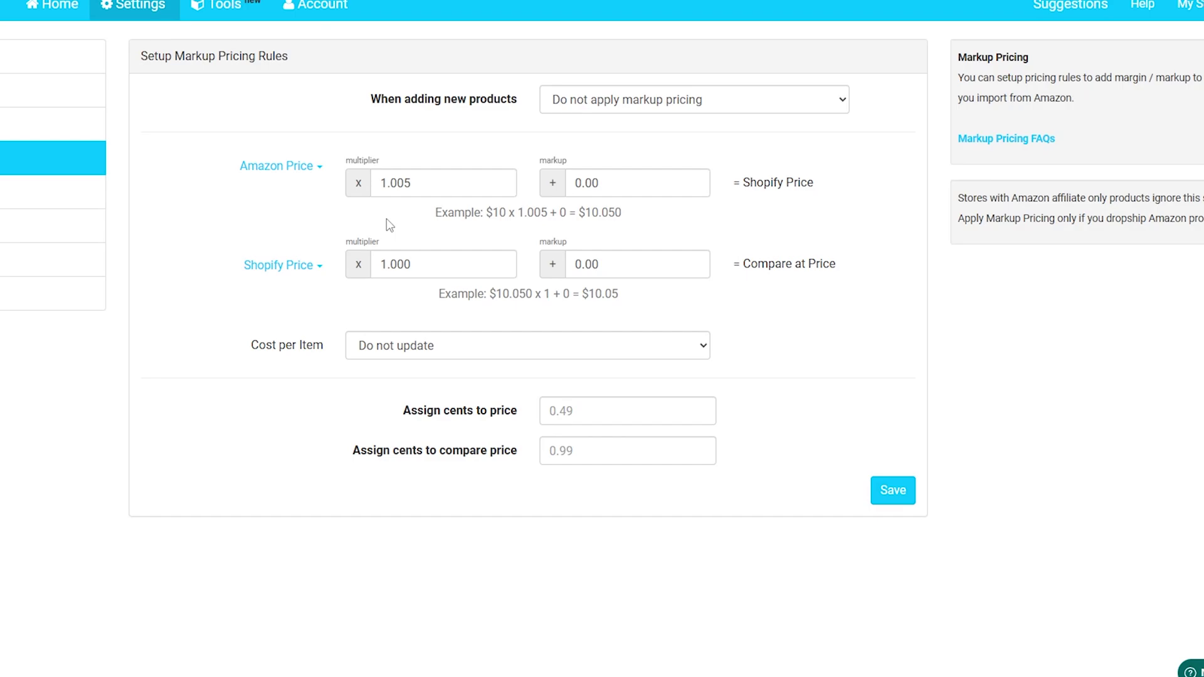